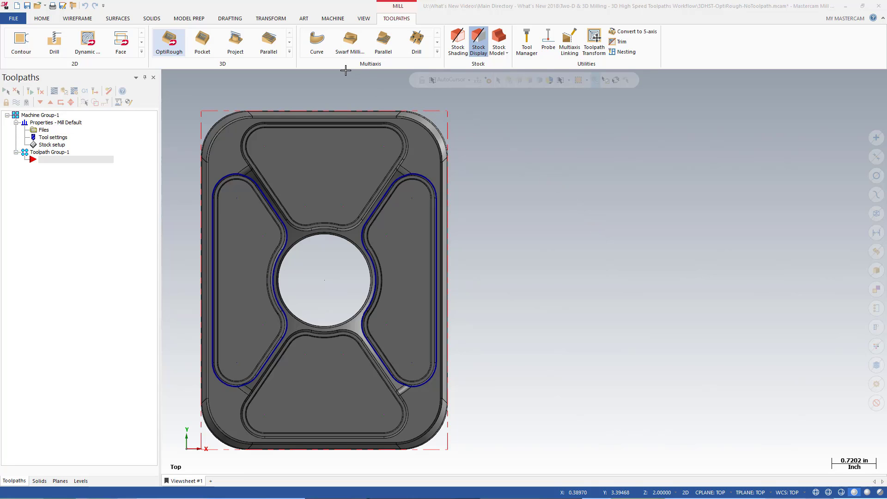
Create a Dynamic OptiRough 3D surface high speed toolpath from the Toolpaths ribbon
left_click(168, 43)
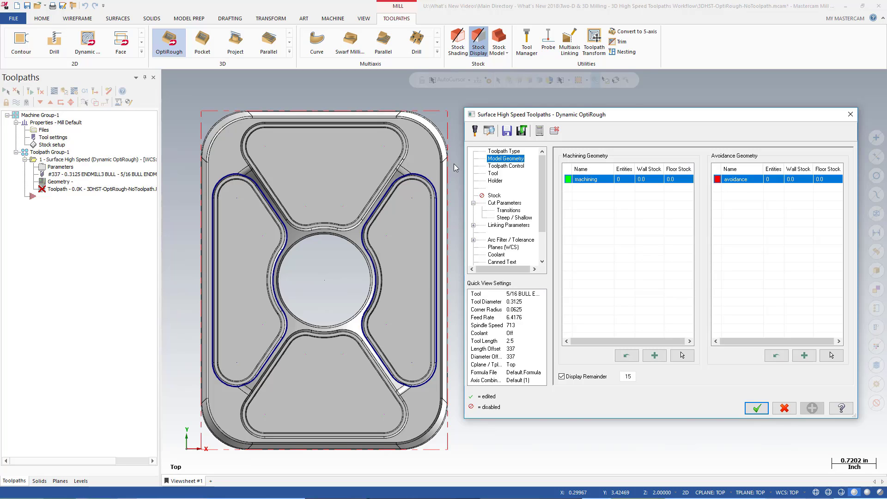
Go to the Toolpath Control page to review the containment boundary options
left_click(488, 166)
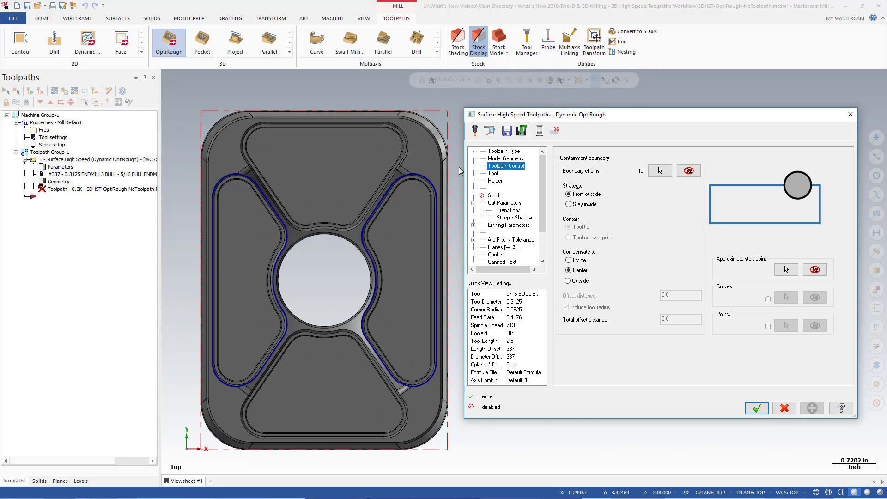
Review the roughing and finishing options on the Toolpath Type page
left_click(491, 155)
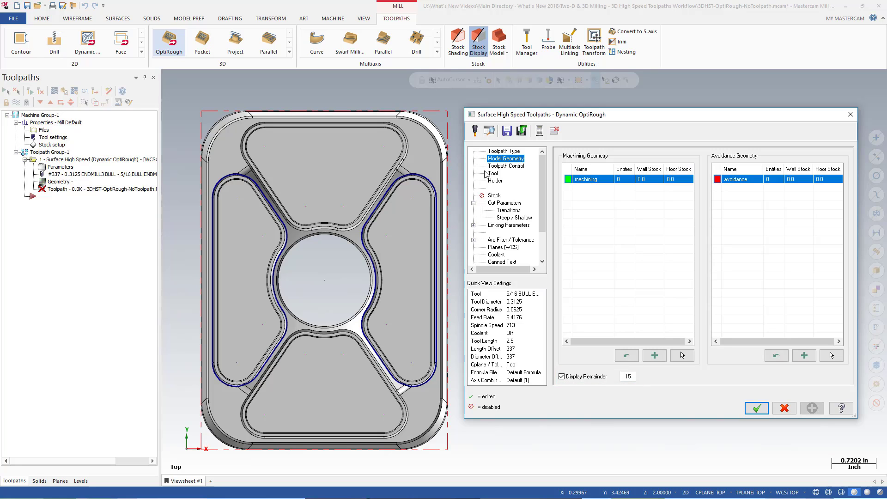
Review the 5/16 bull endmill, then window-select the left pocket faces into the machining geometry group
left_click(490, 175)
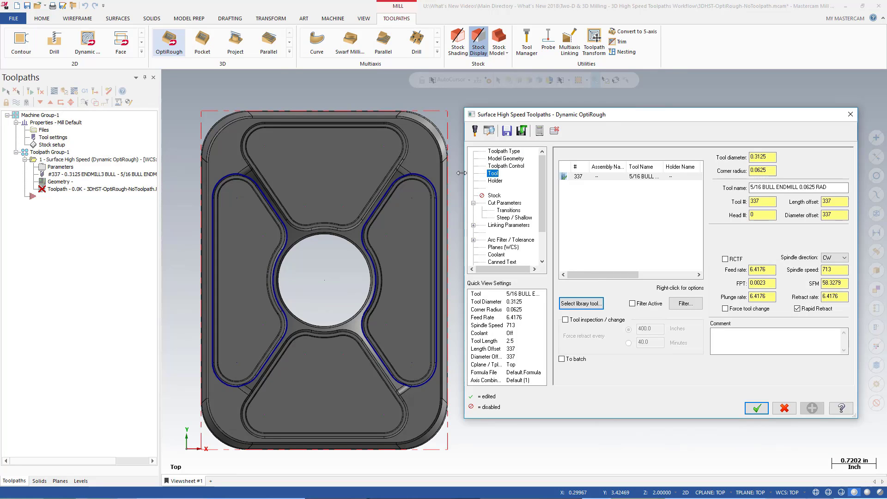
left_click(490, 159)
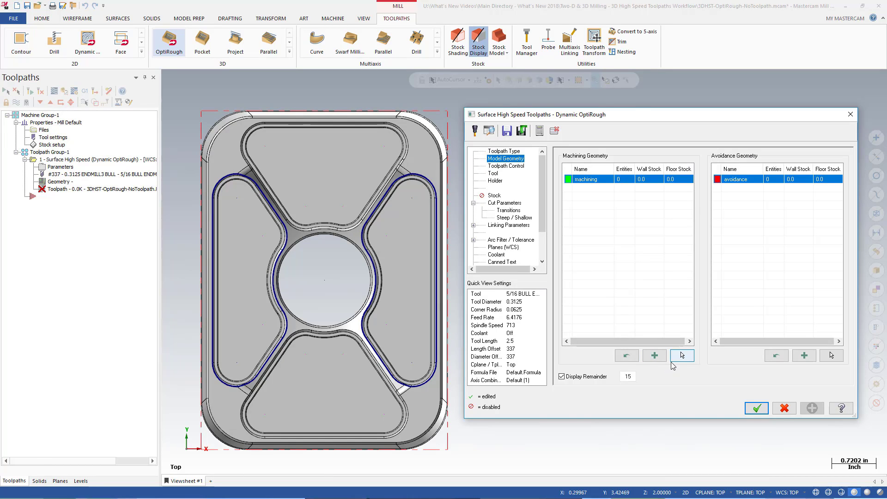
left_click(682, 354)
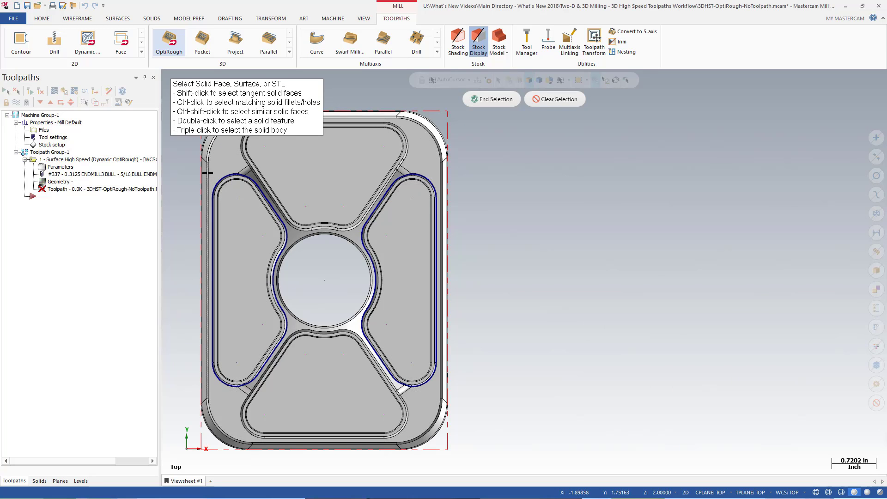
mouse_move(208, 174)
left_mouse_down()
mouse_move(248, 217)
mouse_move(294, 388)
left_mouse_up()
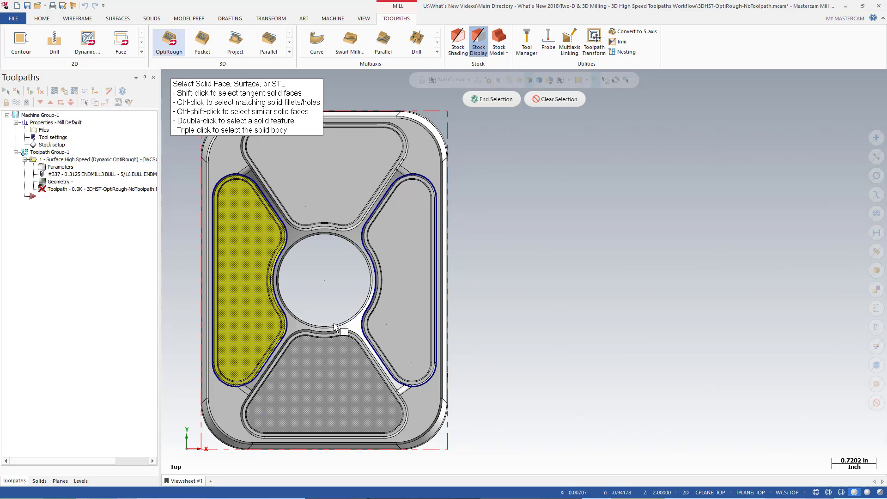
left_click(496, 101)
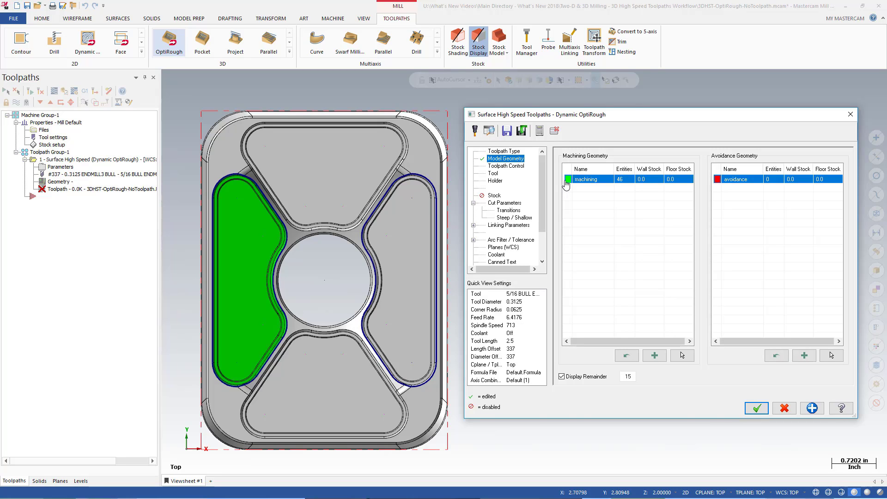
Colour the machining group cyan (11) and rename it Group 1
left_click(568, 180)
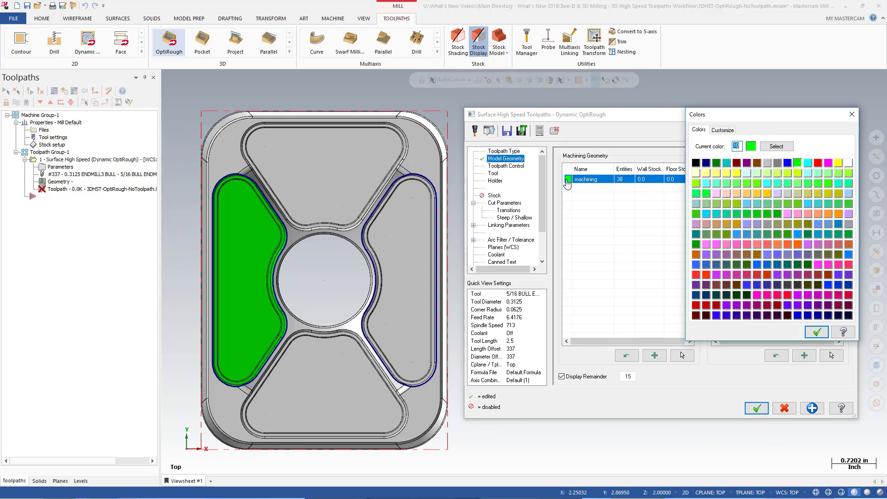
type("11")
left_click(816, 332)
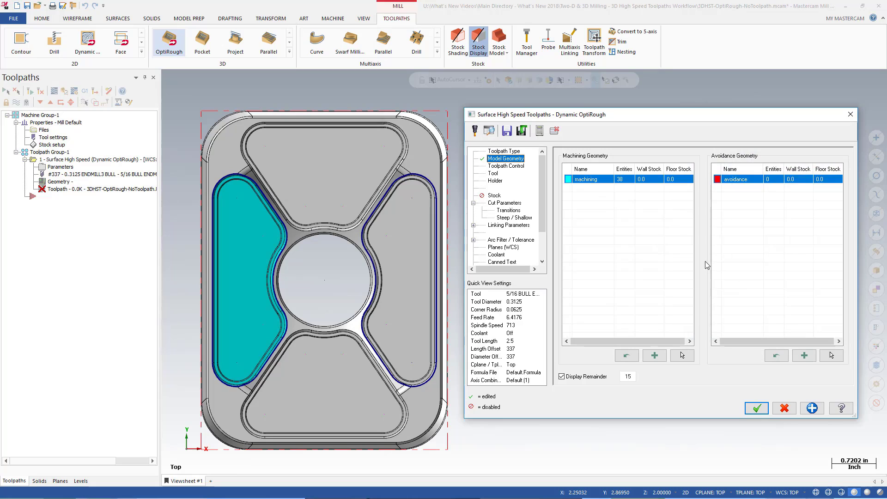
double_click(589, 182)
type("Group 1")
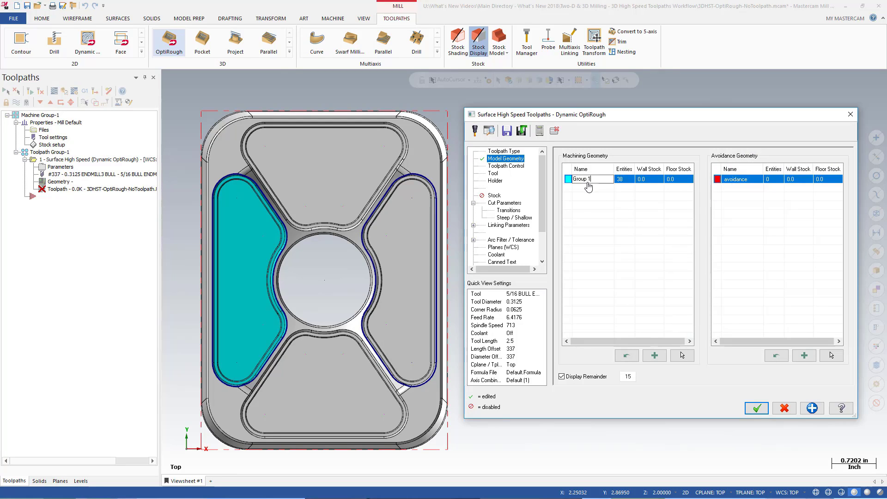
left_click(588, 190)
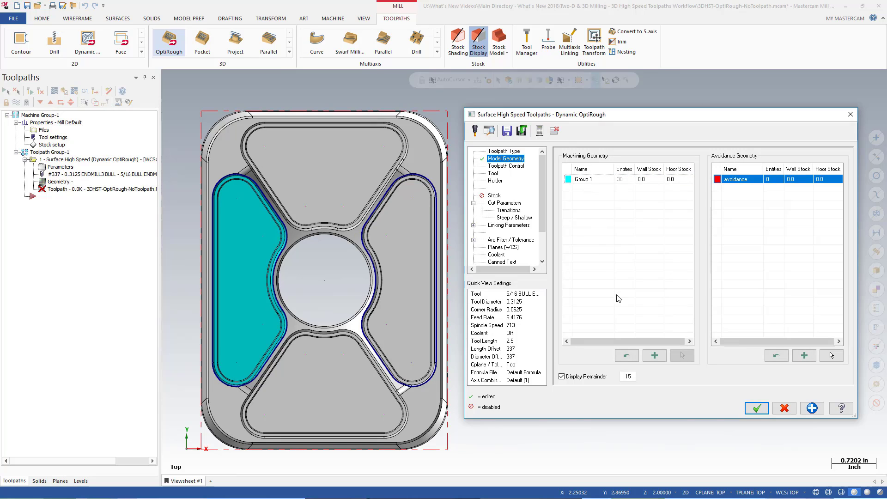
Add a second machining group named Group 2, kept green, with 0.25 wall and floor stock
left_click(654, 355)
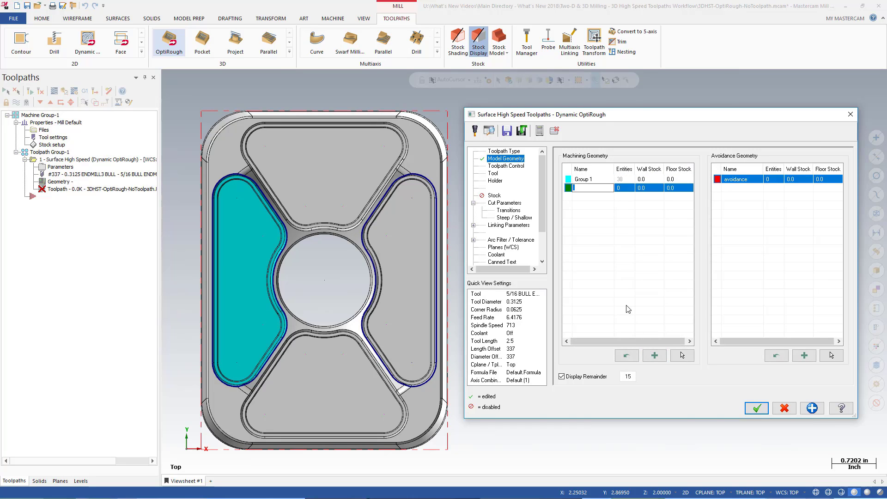
type("Group 2")
left_click(569, 192)
left_click(568, 189)
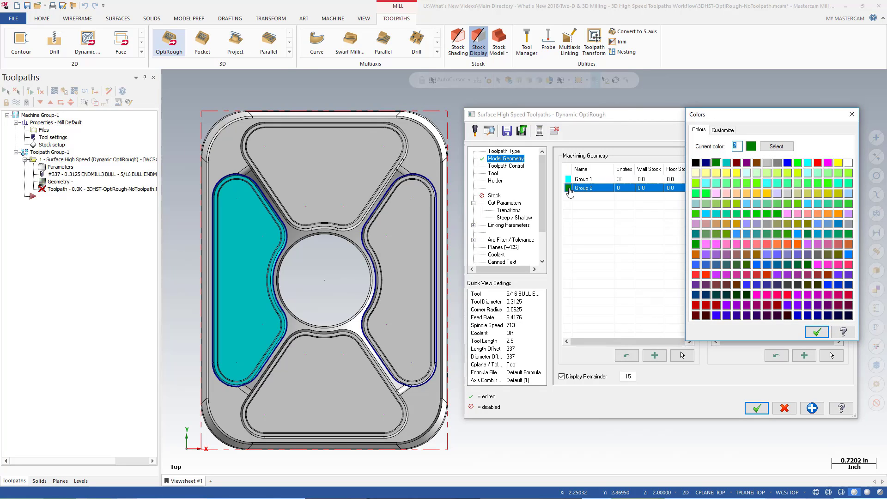
type("79")
key("Return")
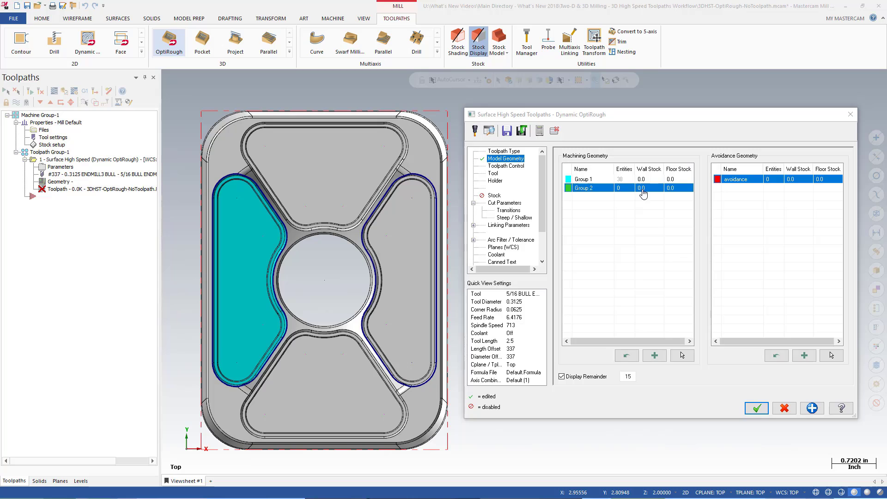
double_click(642, 191)
type(".25")
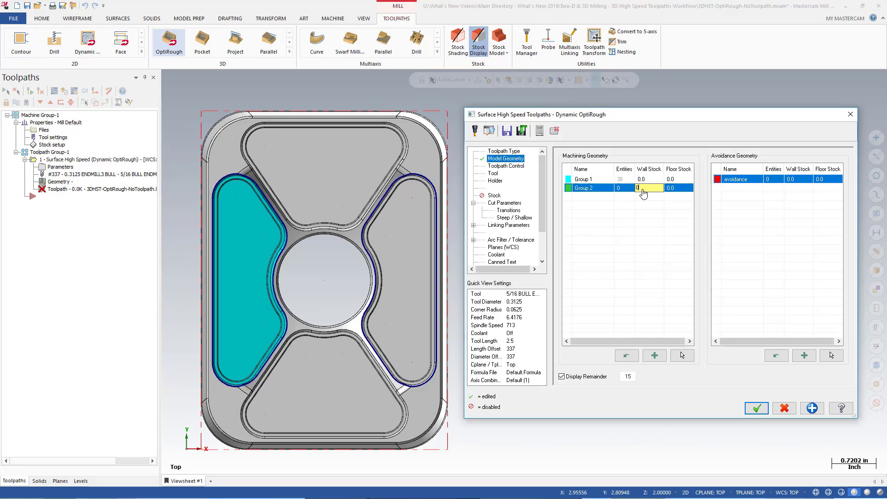
key("Return")
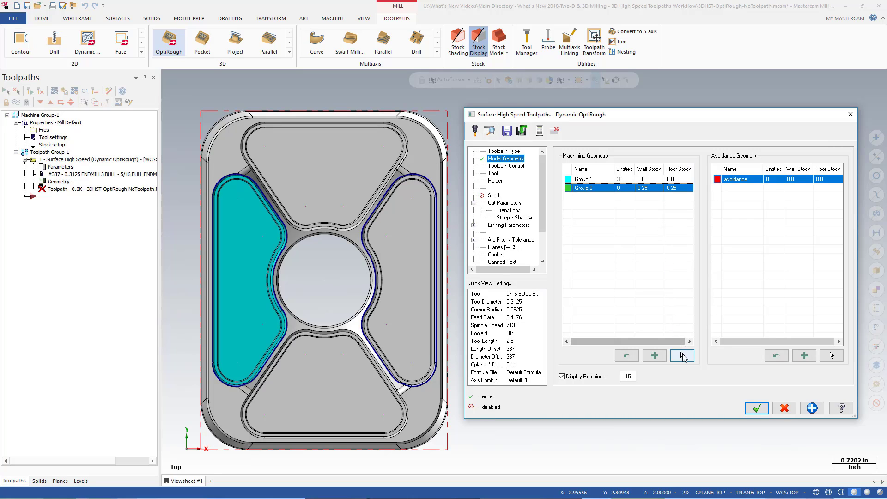
Window-select the right pocket faces into machining Group 2
left_click(682, 356)
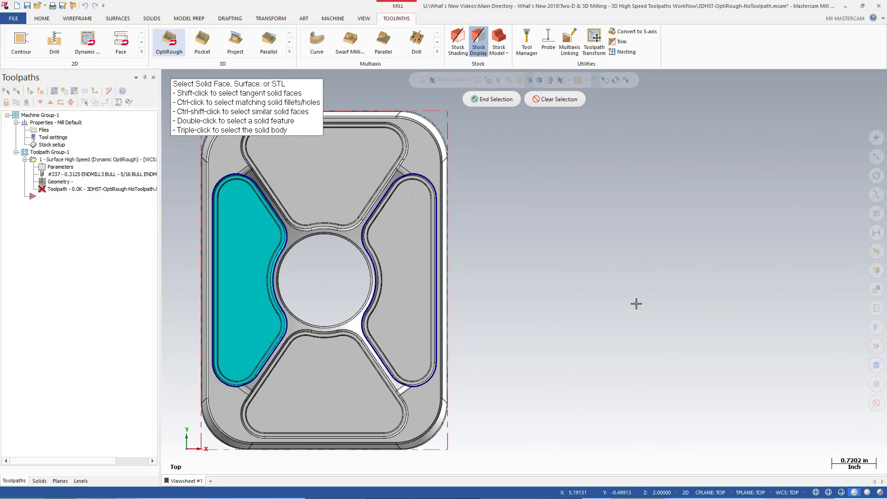
left_click_drag(360, 183, 438, 388)
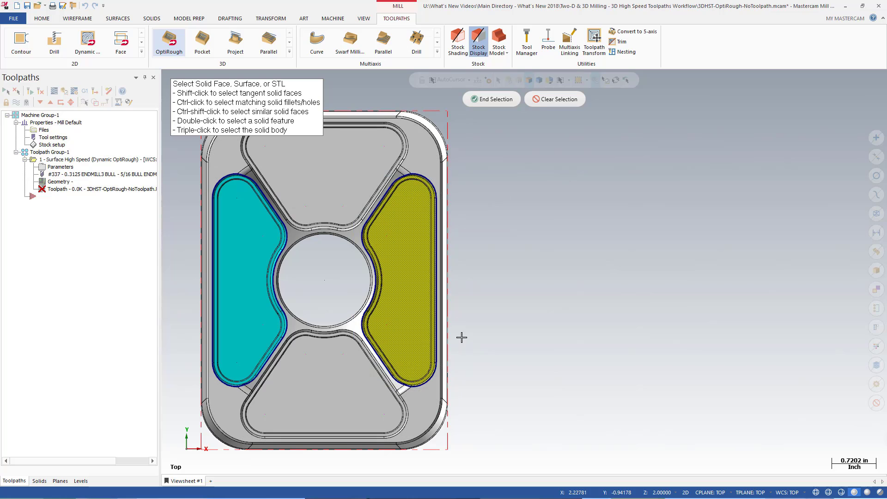
key("Return")
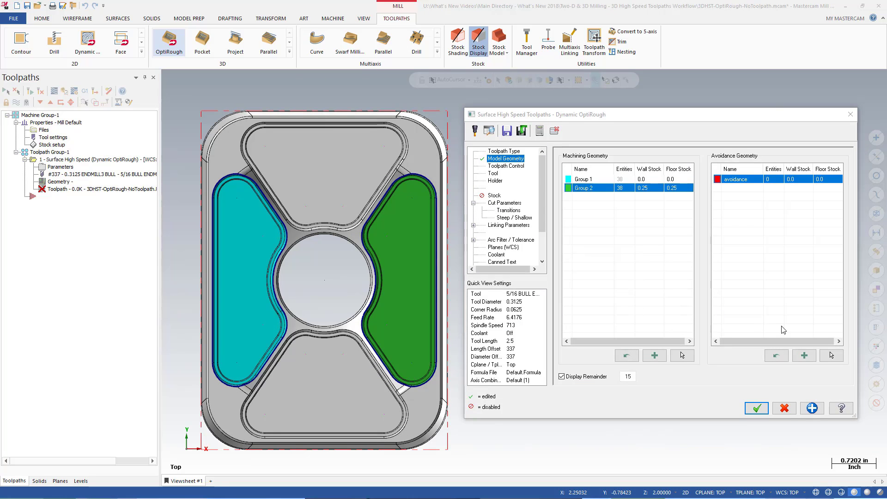
Assign the floor face around the centre hole to avoidance geometry and colour it magenta
left_click(831, 356)
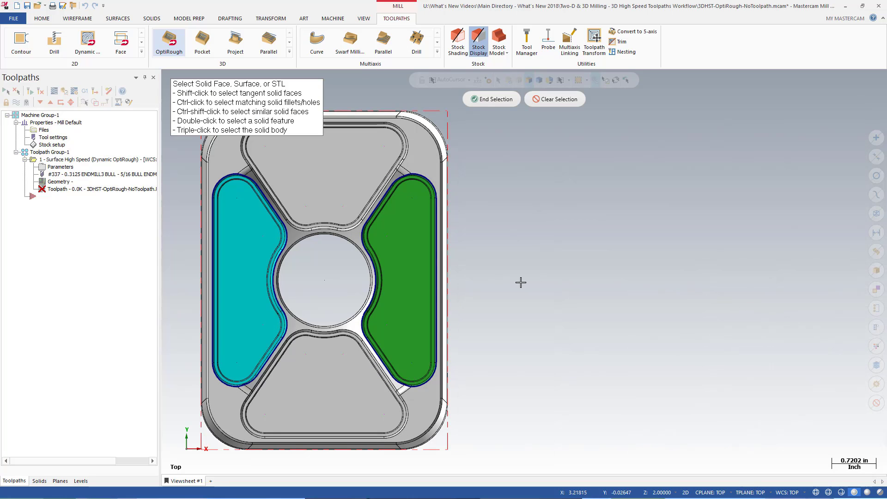
left_click(351, 327)
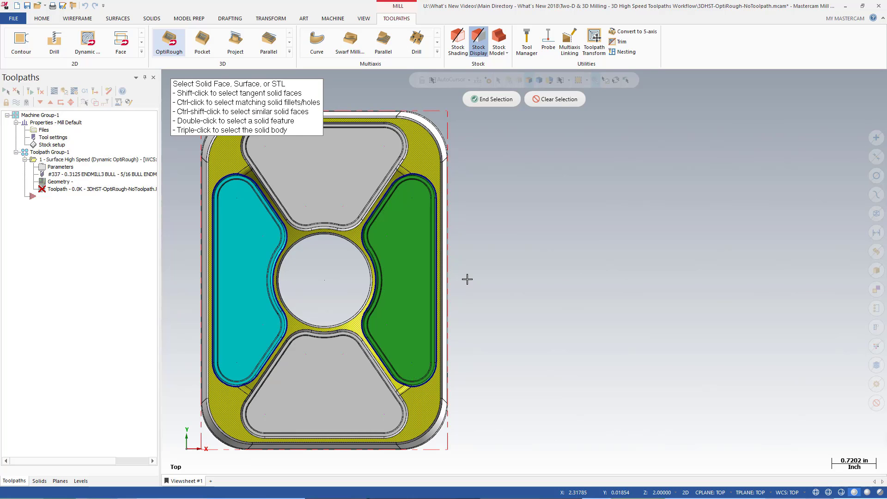
key("Return")
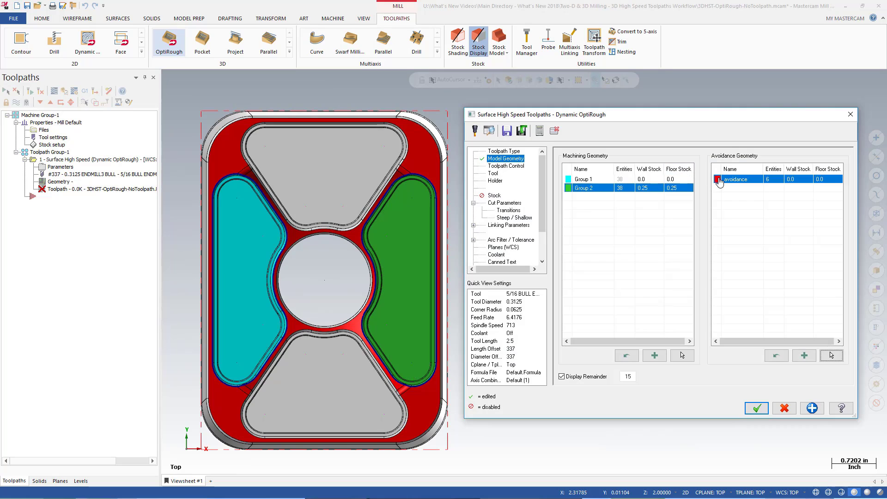
left_click(718, 180)
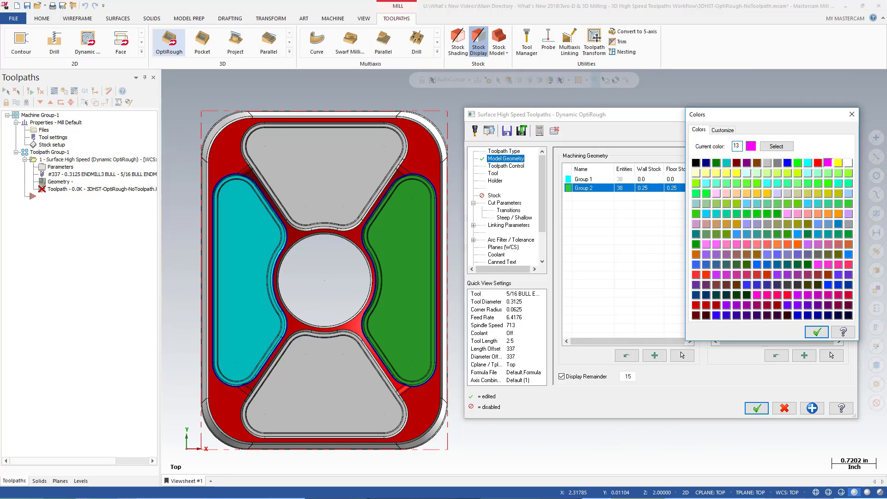
double_click(716, 244)
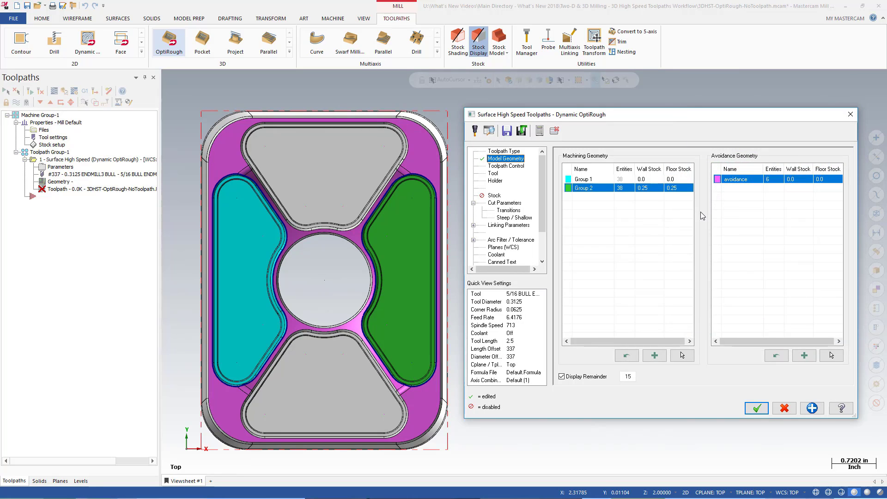
Contain the toolpath in both pocket boundary chains with Stay inside strategy and Inside compensation, and generate it
left_click(508, 166)
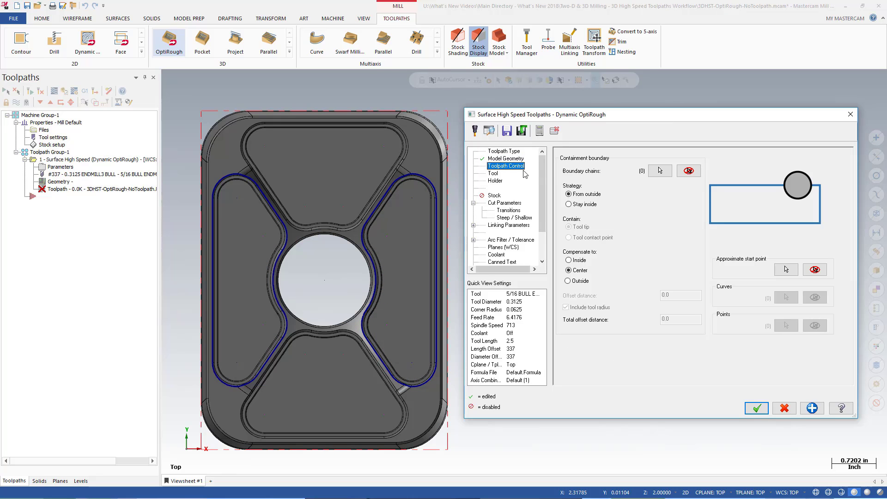
left_click(660, 171)
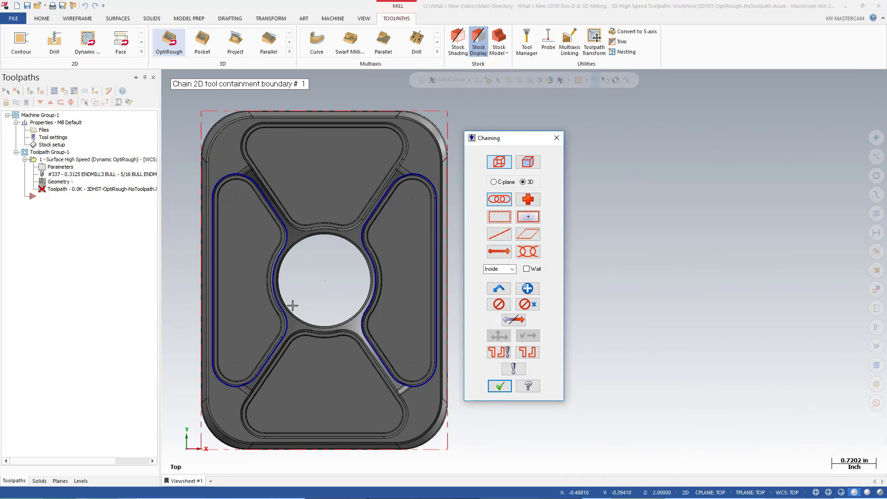
left_click(214, 350)
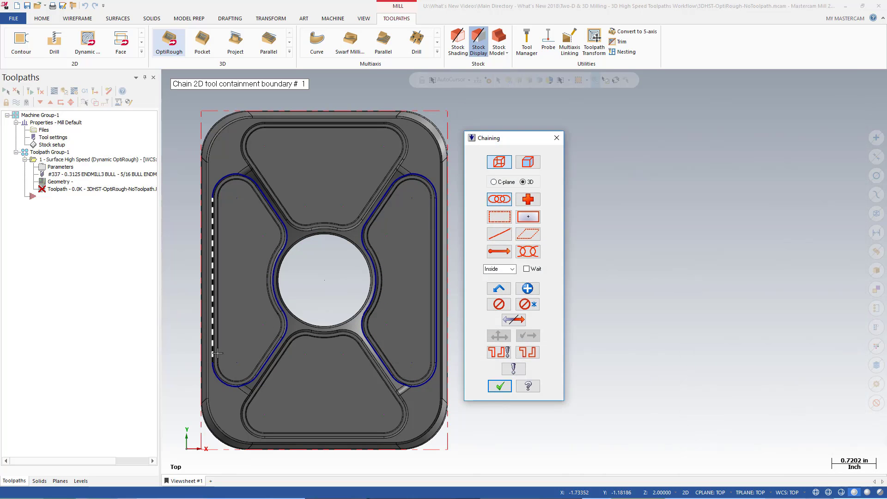
left_click(435, 206)
left_click(493, 386)
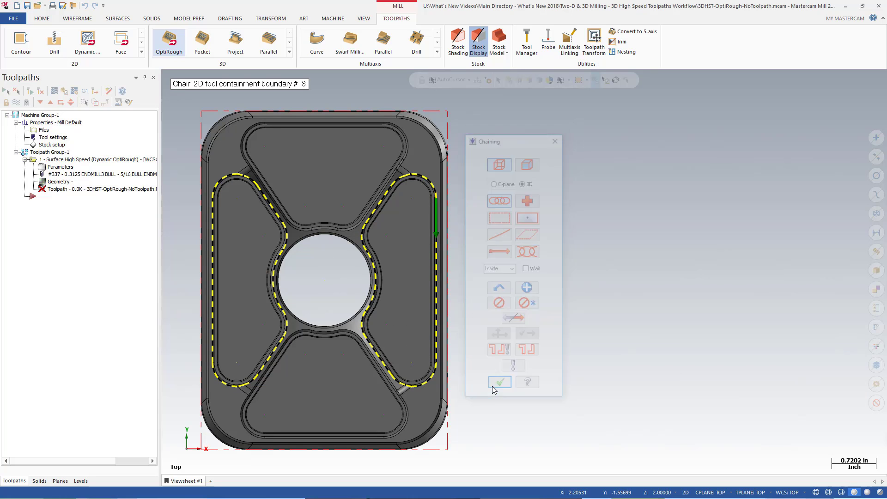
left_click(569, 204)
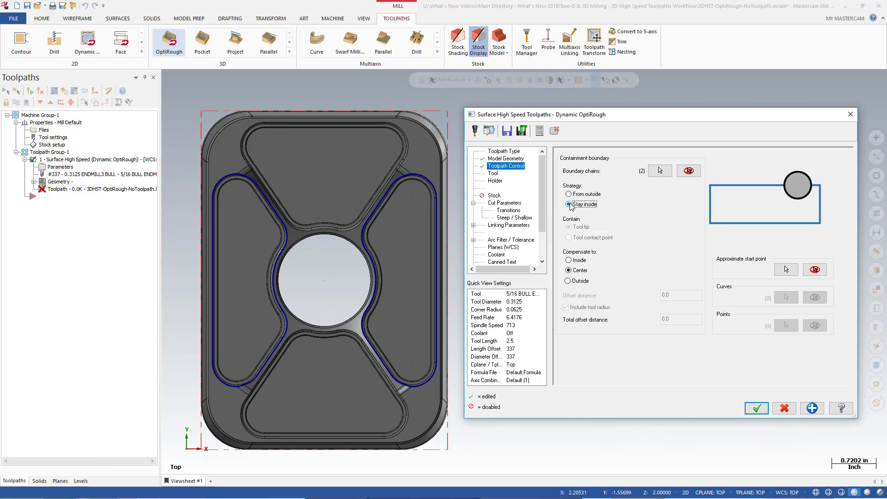
left_click(569, 261)
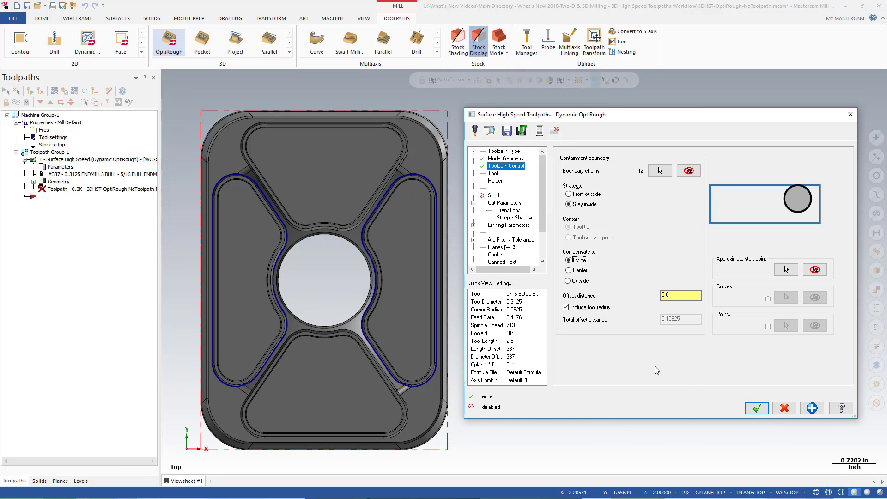
left_click(750, 412)
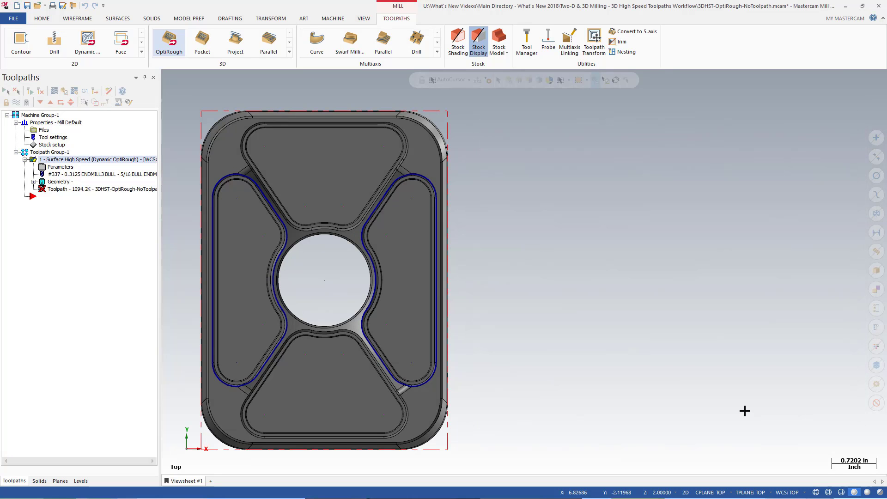
Show the generated OptiRough toolpath in Iso view and send it to the simulator for verification
key("alt+7")
left_click(84, 159)
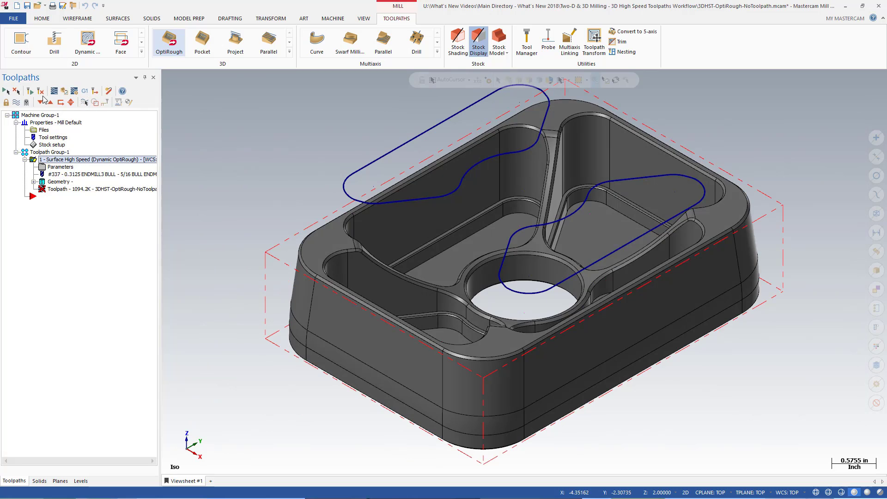
left_click(32, 93)
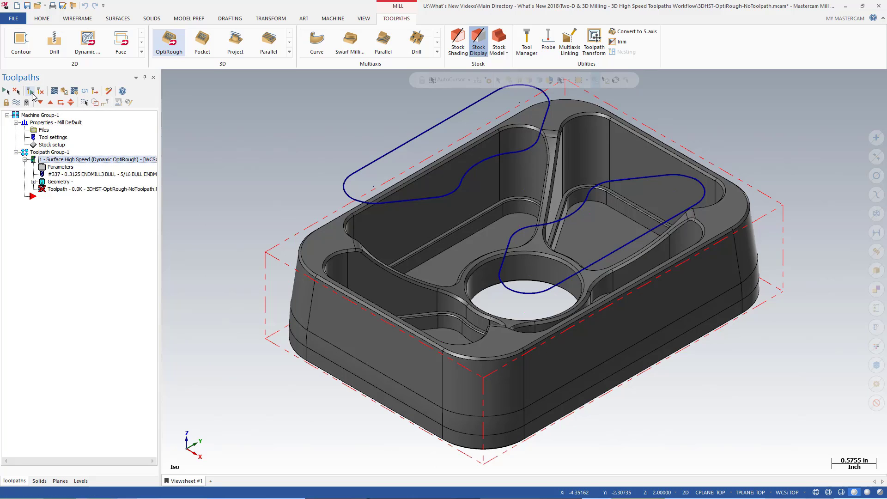
left_click(63, 94)
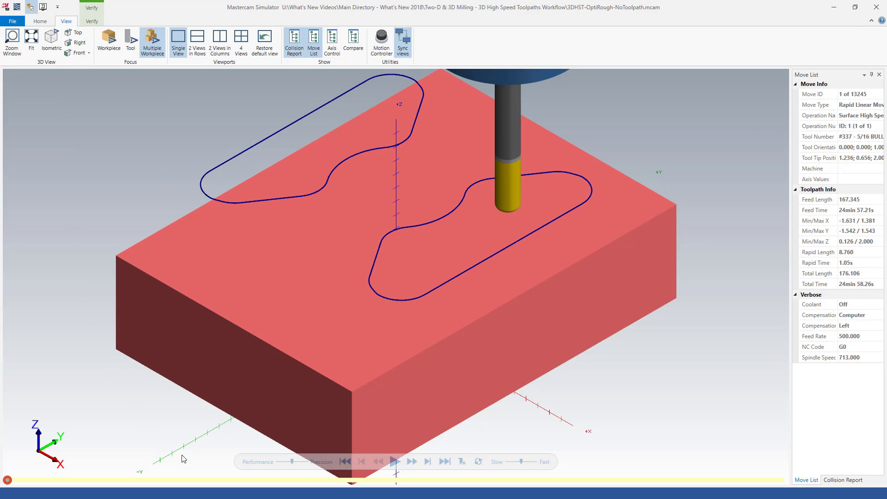
Play the cutting simulation, hide the tool model and view the roughed pockets from the top
left_click(393, 461)
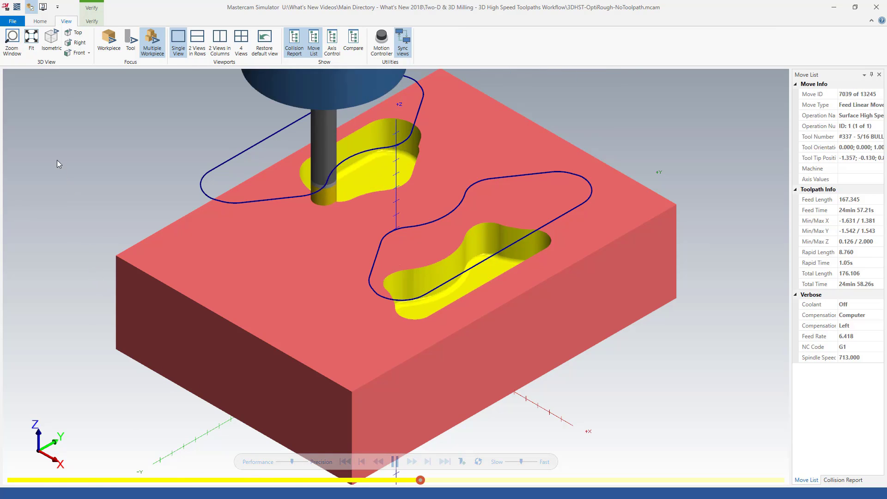
left_click(39, 21)
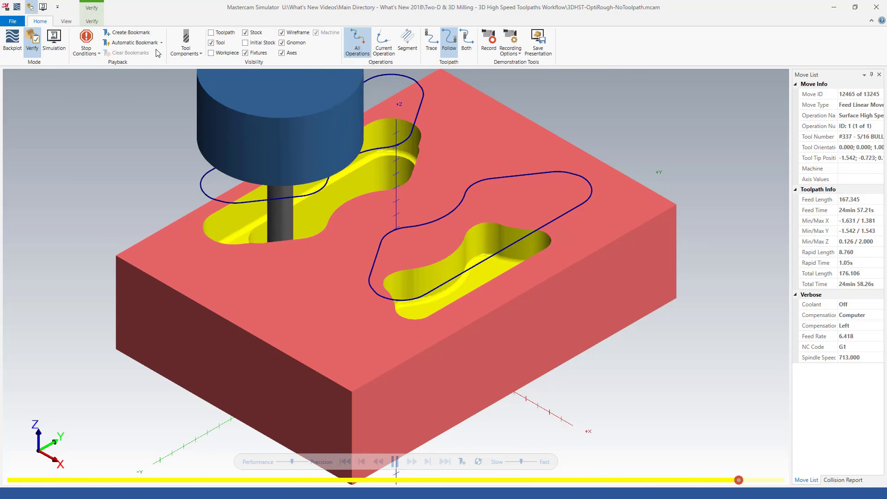
left_click(211, 43)
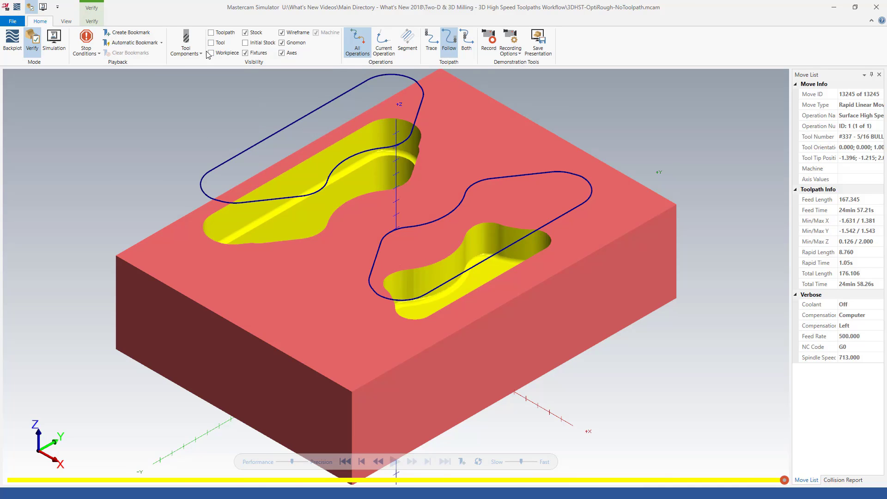
key("alt+1")
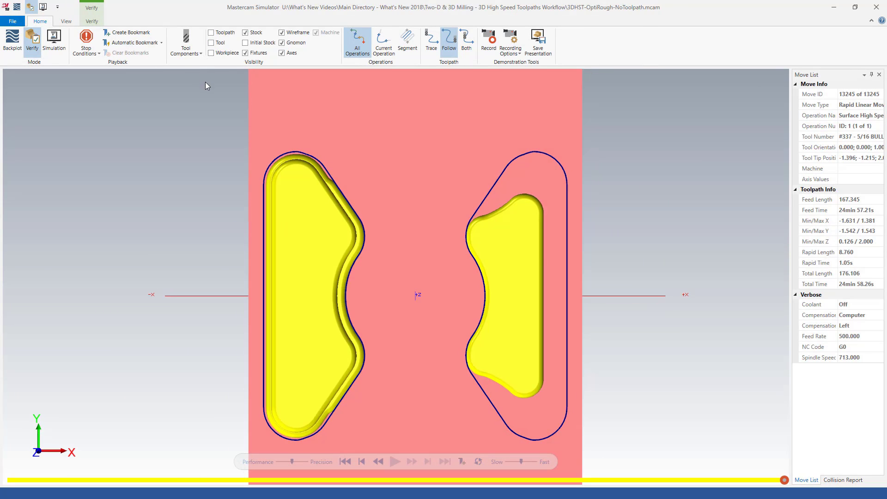